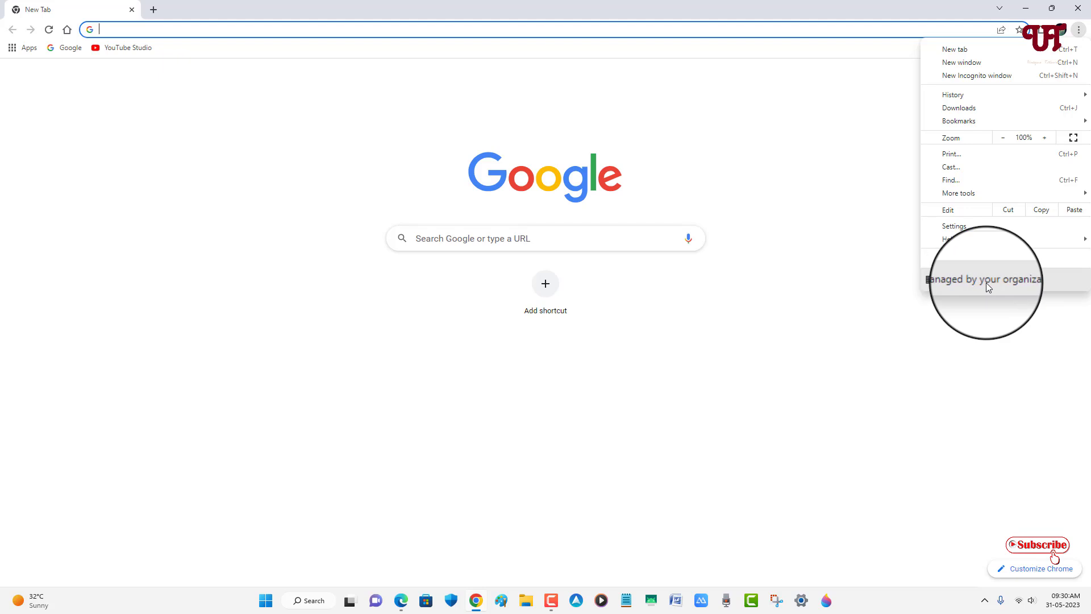
Step: Switch to Microsoft Edge, view its "Managed by your organization" page and follow the link to the edge://policy page
{"action": "left_click", "coordinate": [1026, 8]}
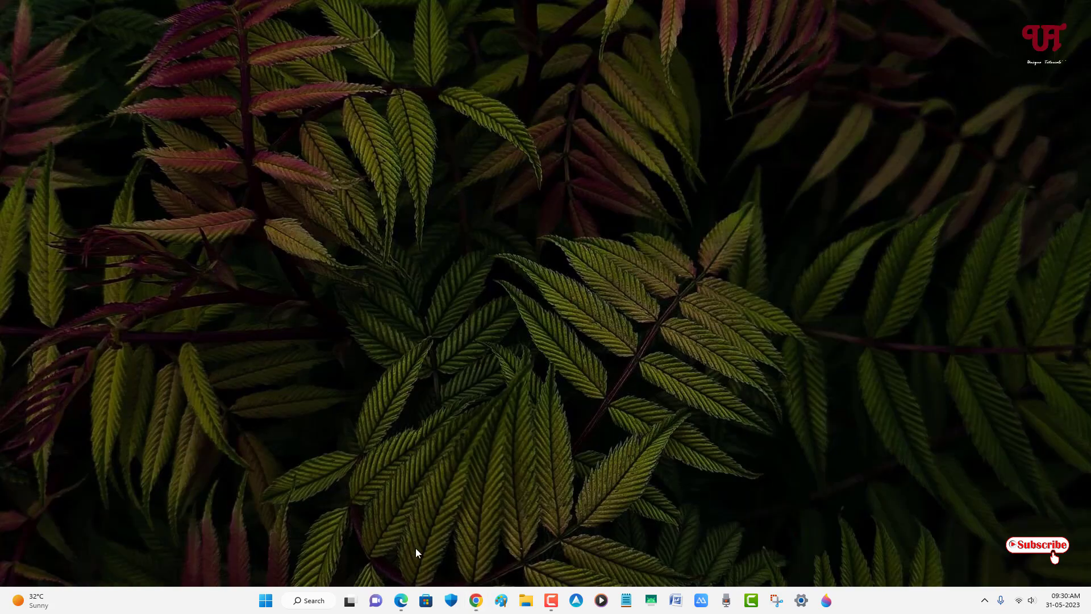
{"action": "left_click", "coordinate": [401, 600]}
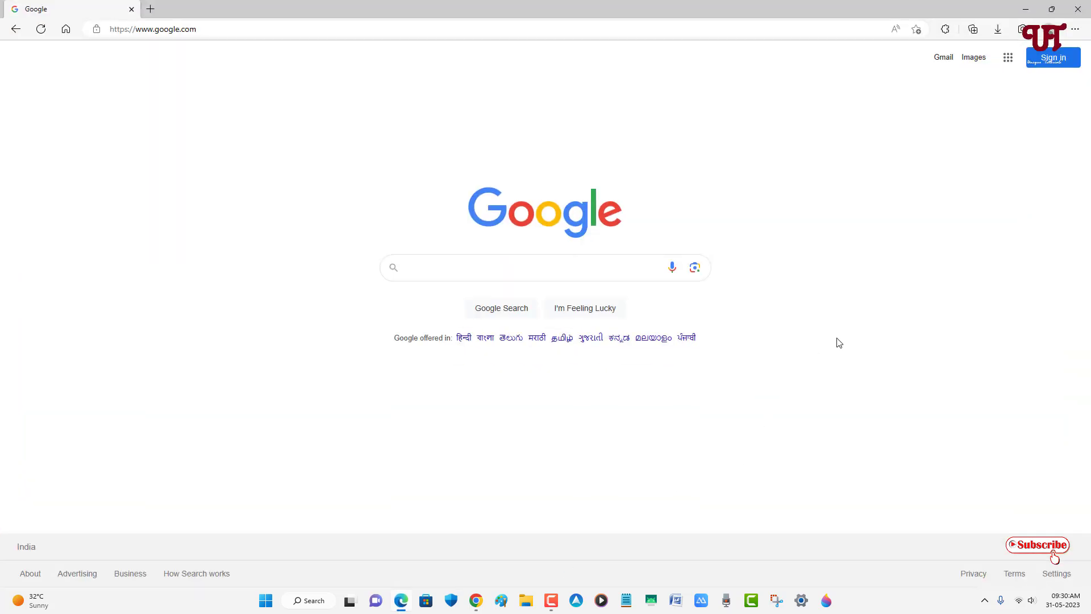
{"action": "left_click", "coordinate": [1075, 29]}
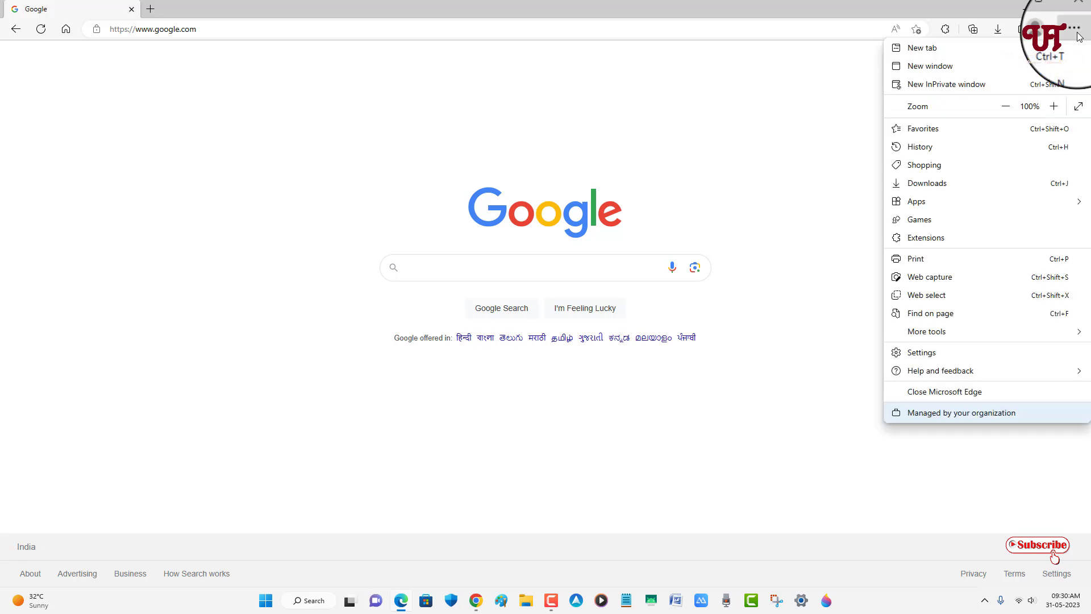
{"action": "left_click", "coordinate": [988, 414]}
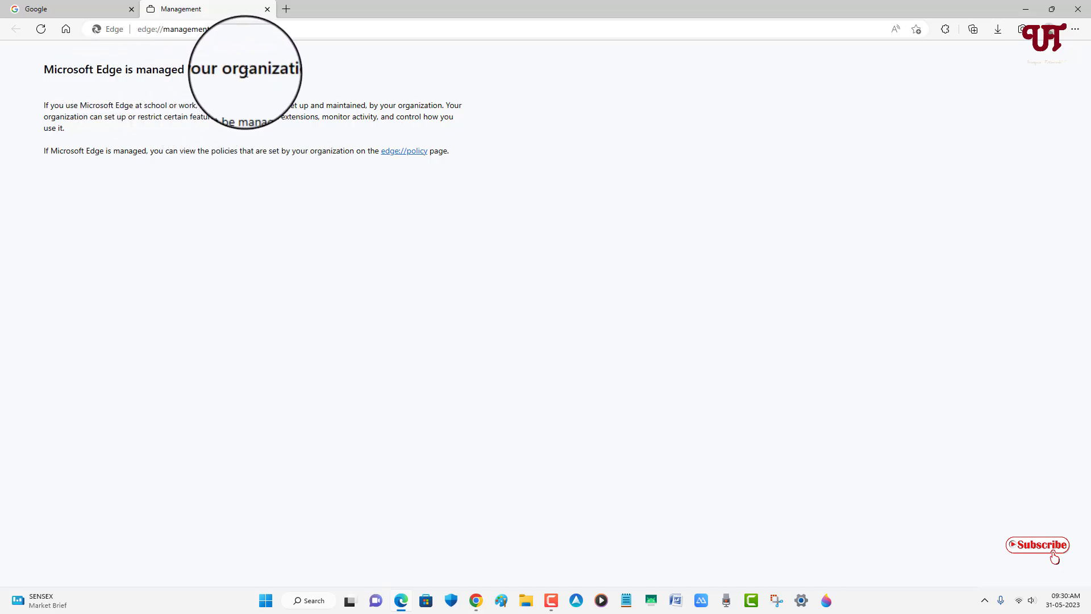
{"action": "left_click", "coordinate": [401, 153]}
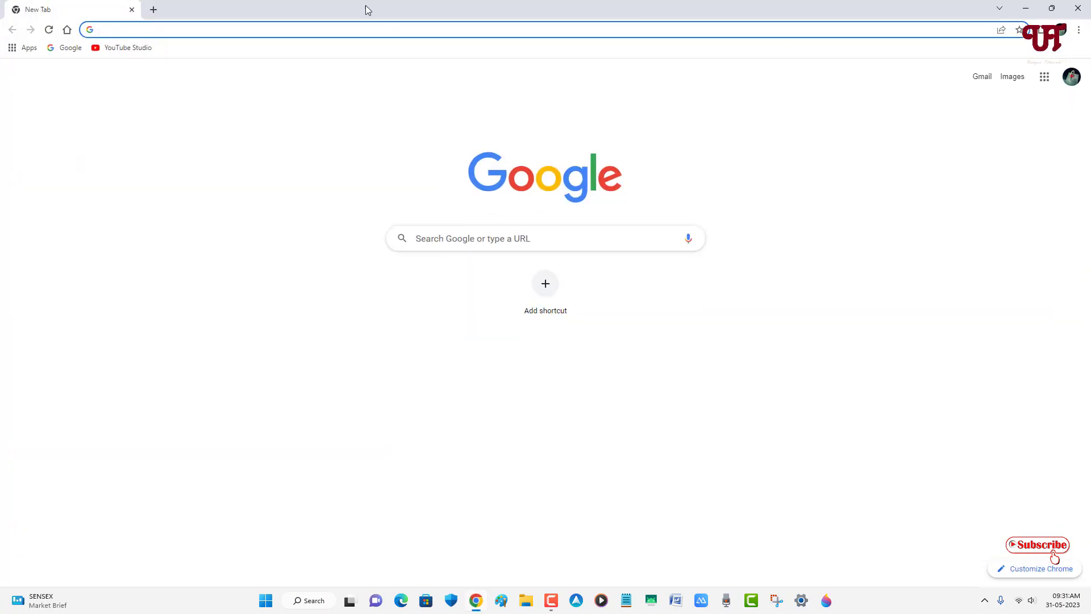
Step: In Chrome, view the "Managed by your organization" page, examine the applied policies at chrome://policy, and close the browser
{"action": "left_click", "coordinate": [1079, 29]}
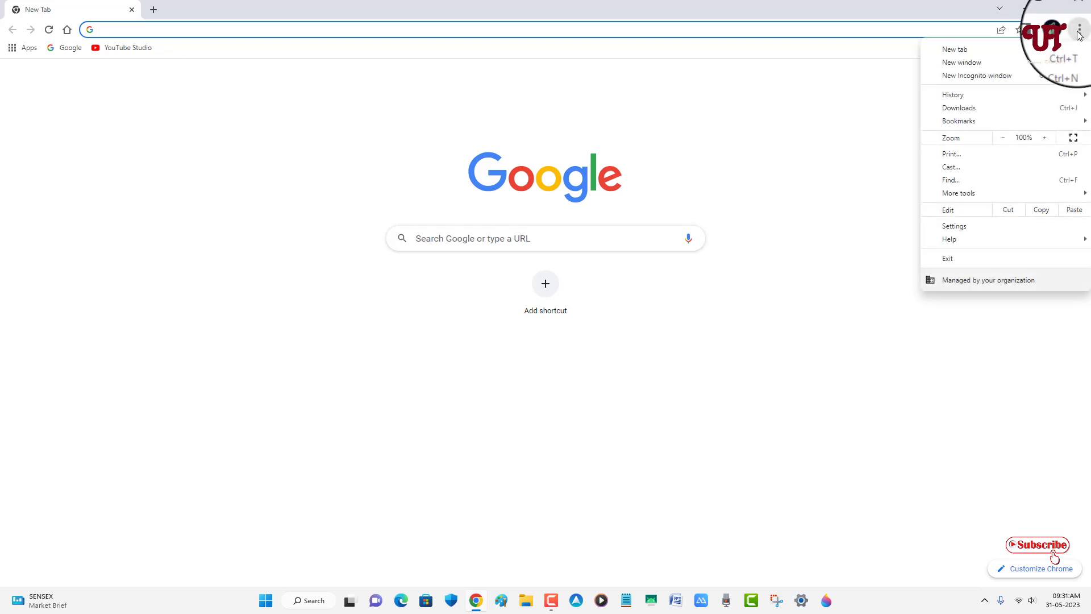
{"action": "left_click", "coordinate": [986, 284]}
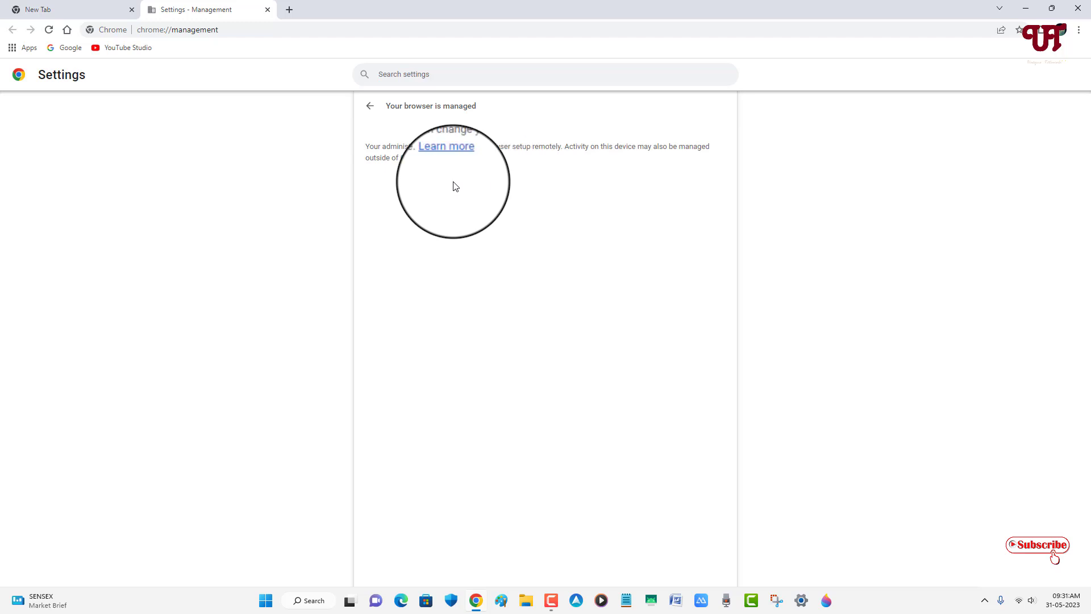
{"action": "left_click", "coordinate": [227, 30]}
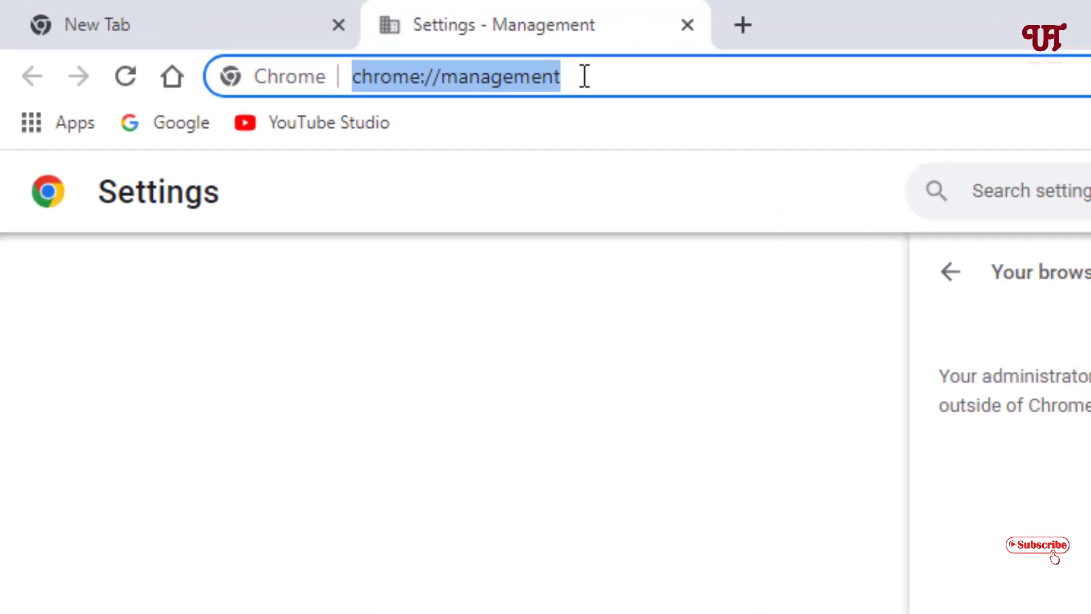
{"action": "type", "text": "chro"}
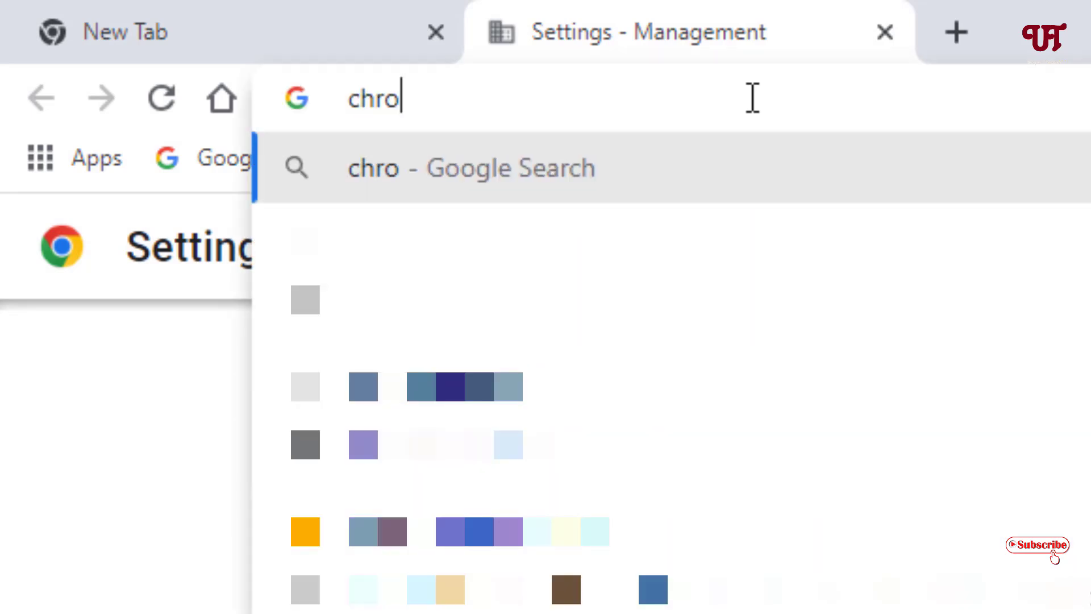
{"action": "type", "text": "me://"}
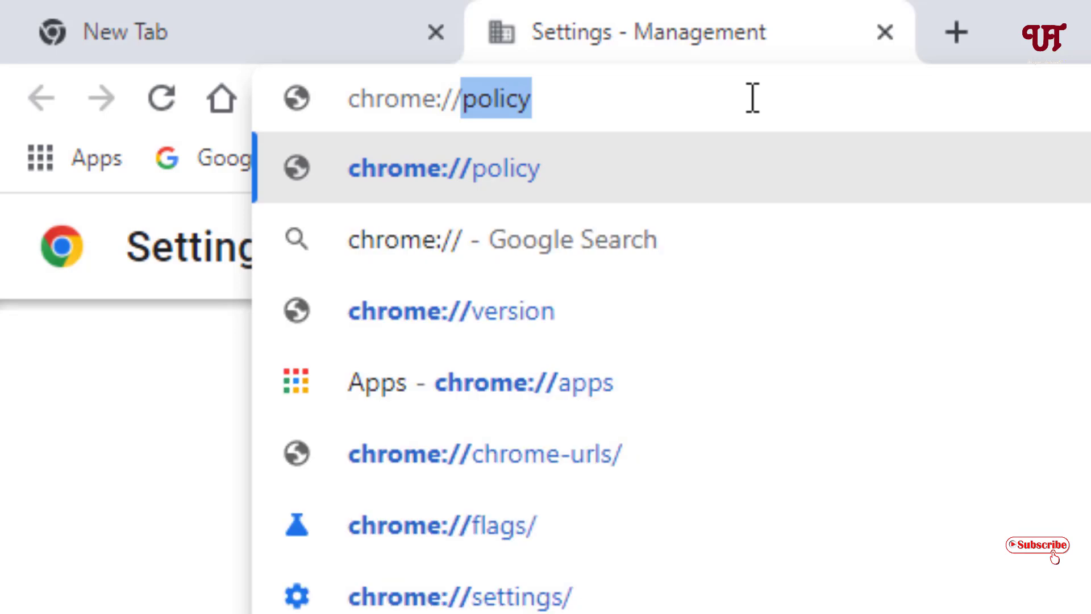
{"action": "type", "text": "policy"}
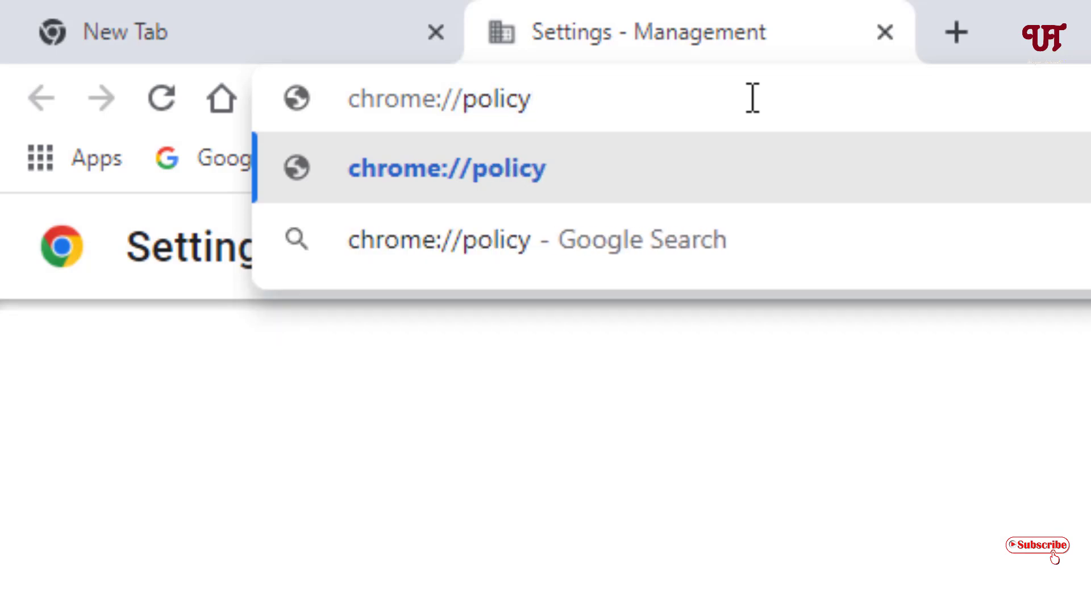
{"action": "key", "text": "Return"}
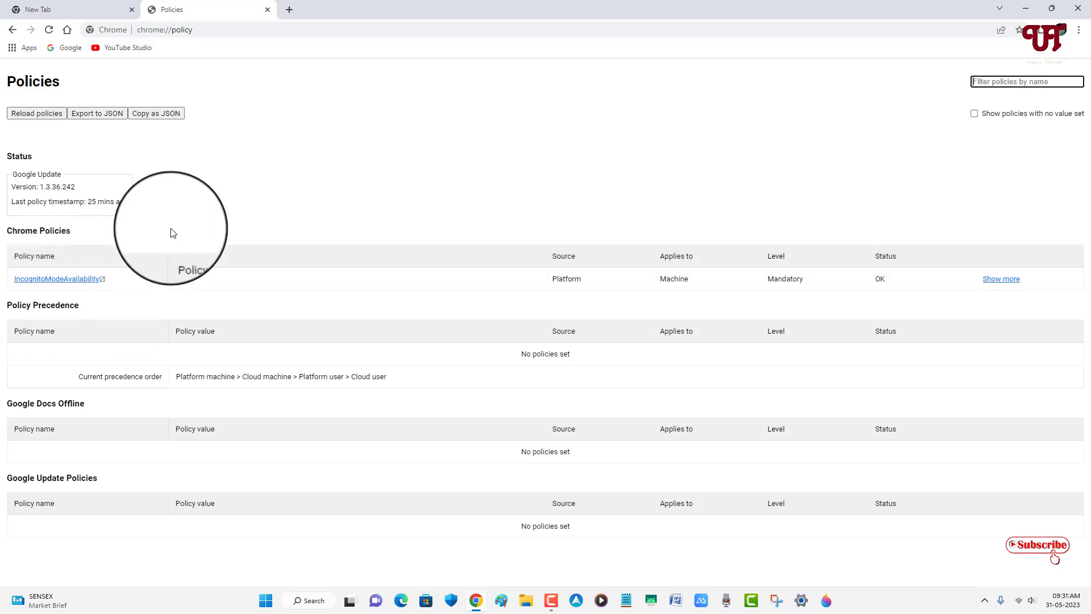
{"action": "left_click", "coordinate": [267, 9]}
{"action": "left_click", "coordinate": [1082, 8]}
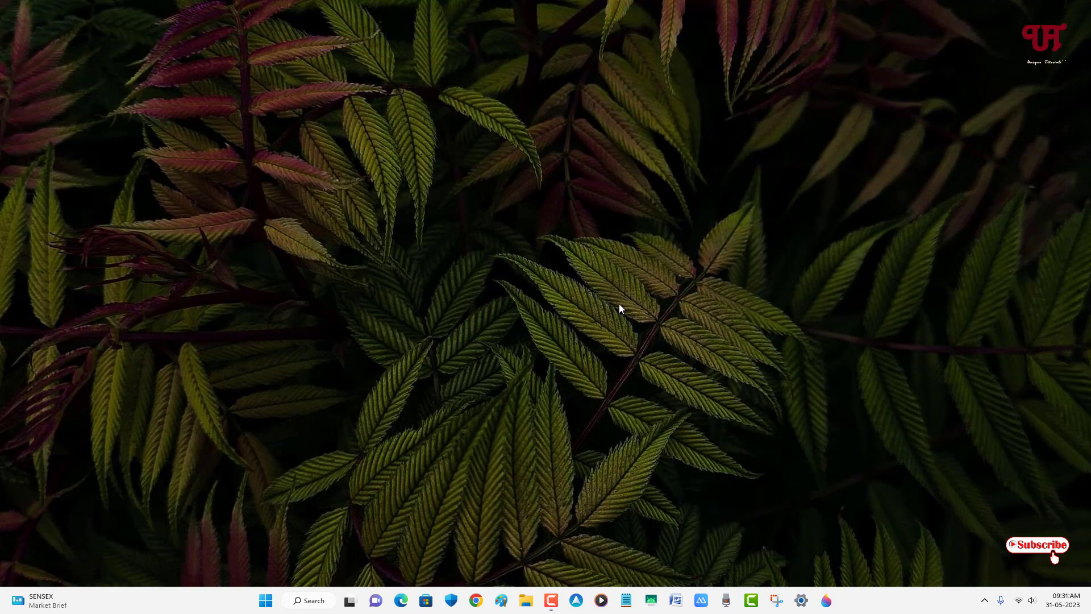
Step: Launch the Registry Editor with regedit and expand the HKEY_LOCAL_MACHINE\SOFTWARE key
{"action": "key", "text": "super+r"}
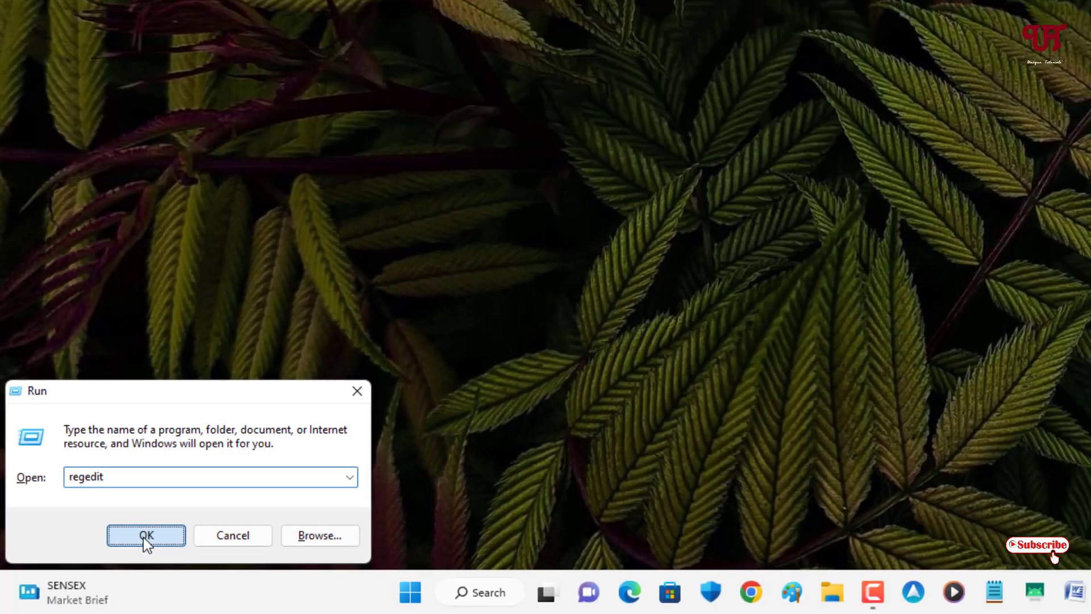
{"action": "left_click", "coordinate": [294, 459]}
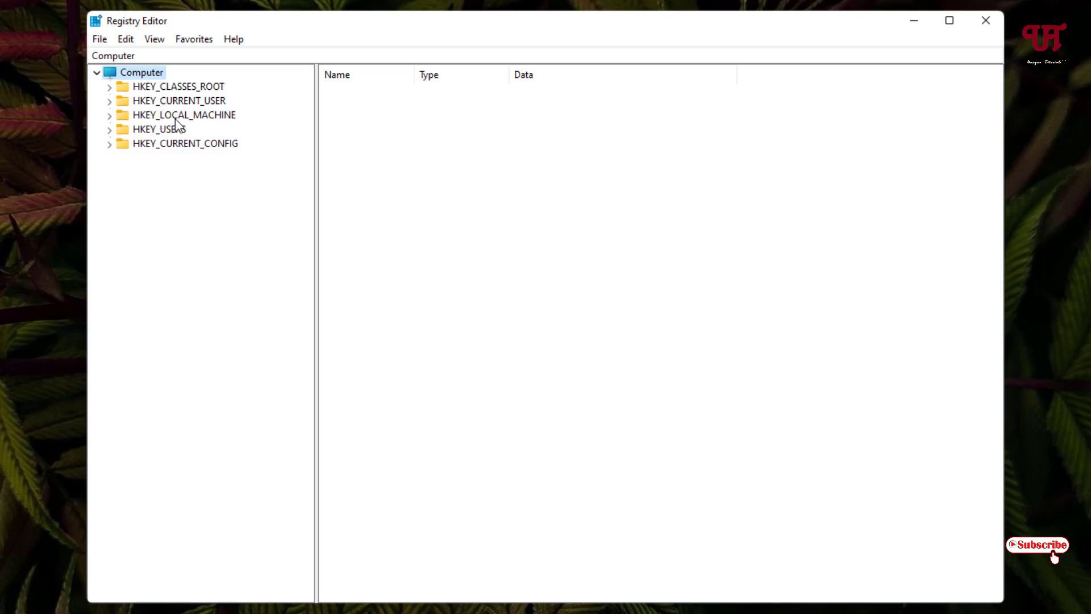
{"action": "left_click", "coordinate": [204, 116]}
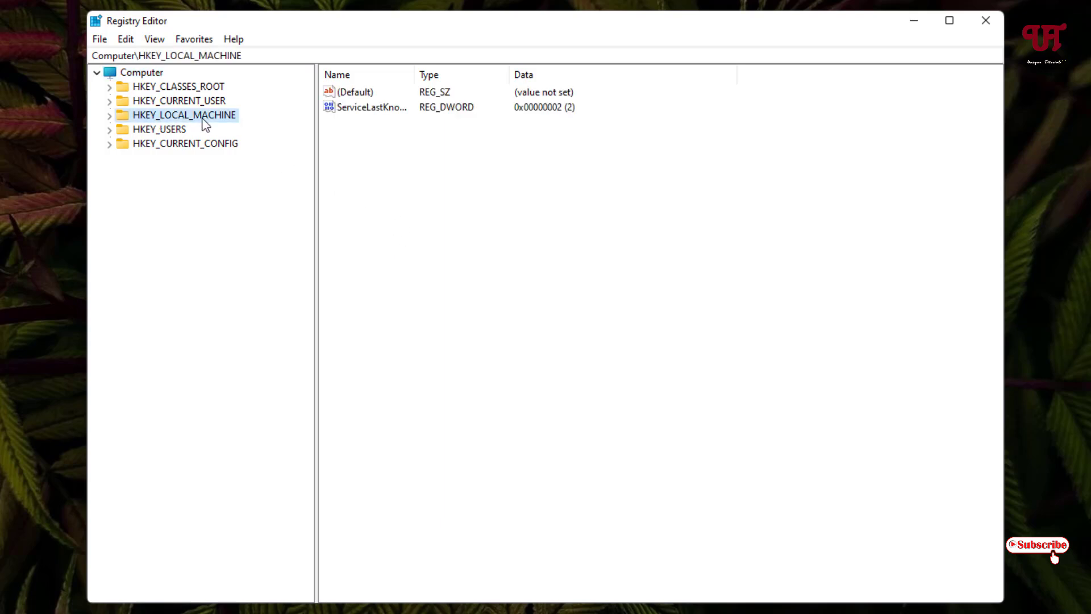
{"action": "left_click", "coordinate": [109, 116]}
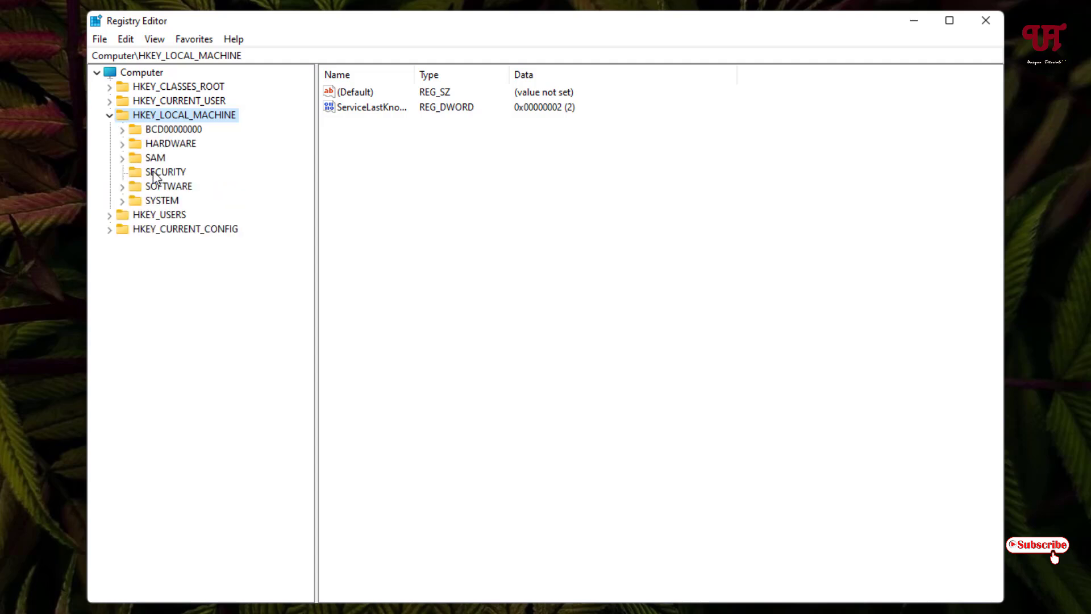
{"action": "left_click", "coordinate": [170, 187]}
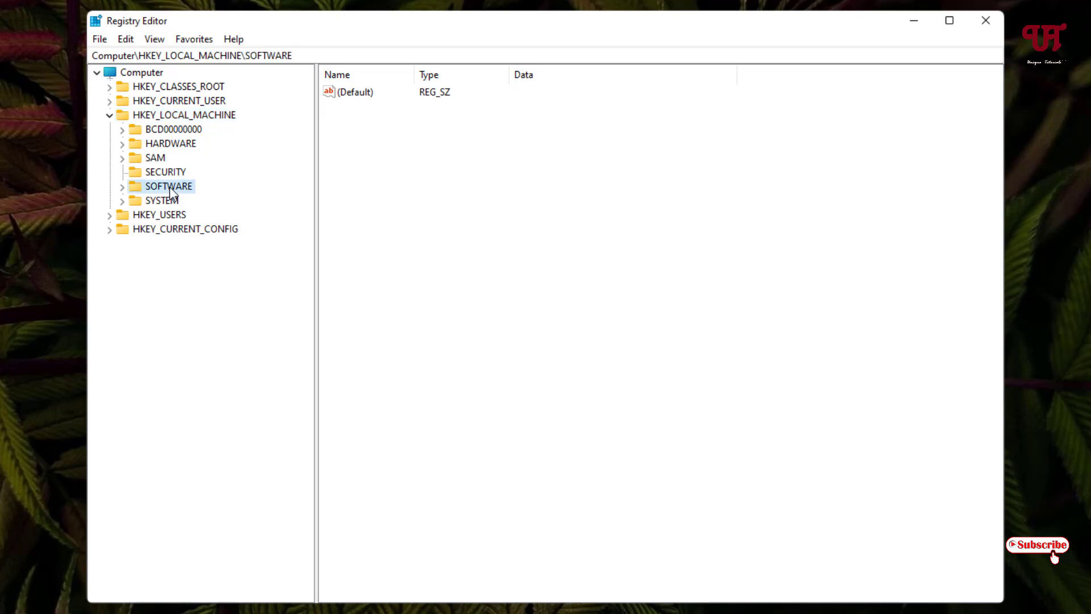
{"action": "left_click", "coordinate": [122, 188]}
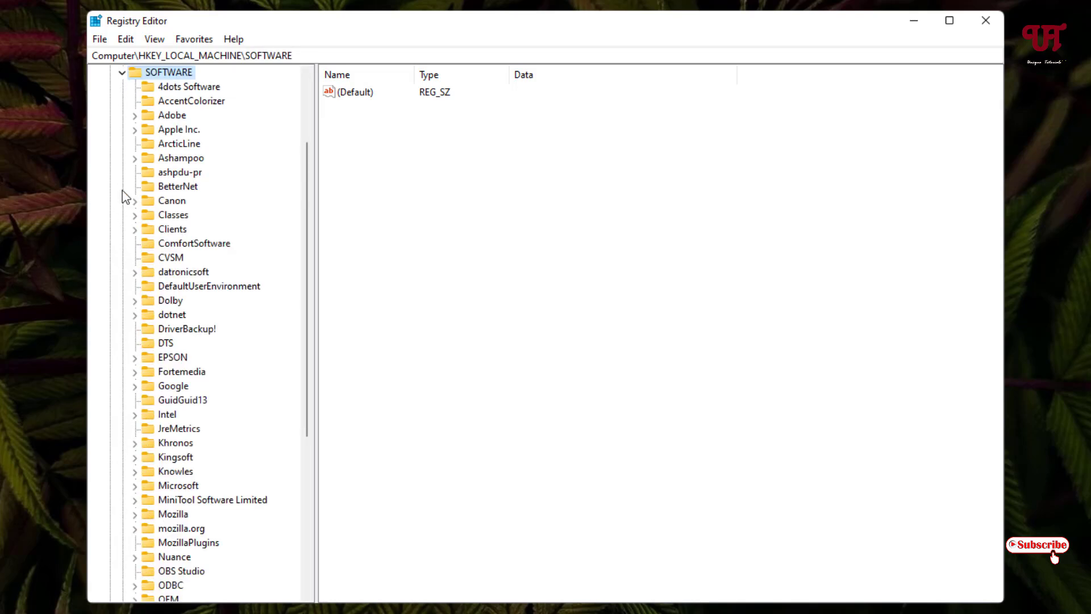
Step: Open the Policies\Google\Chrome key under HKEY_LOCAL_MACHINE\SOFTWARE
{"action": "scroll", "coordinate": [246, 330], "scroll_direction": "down", "scroll_amount": 5}
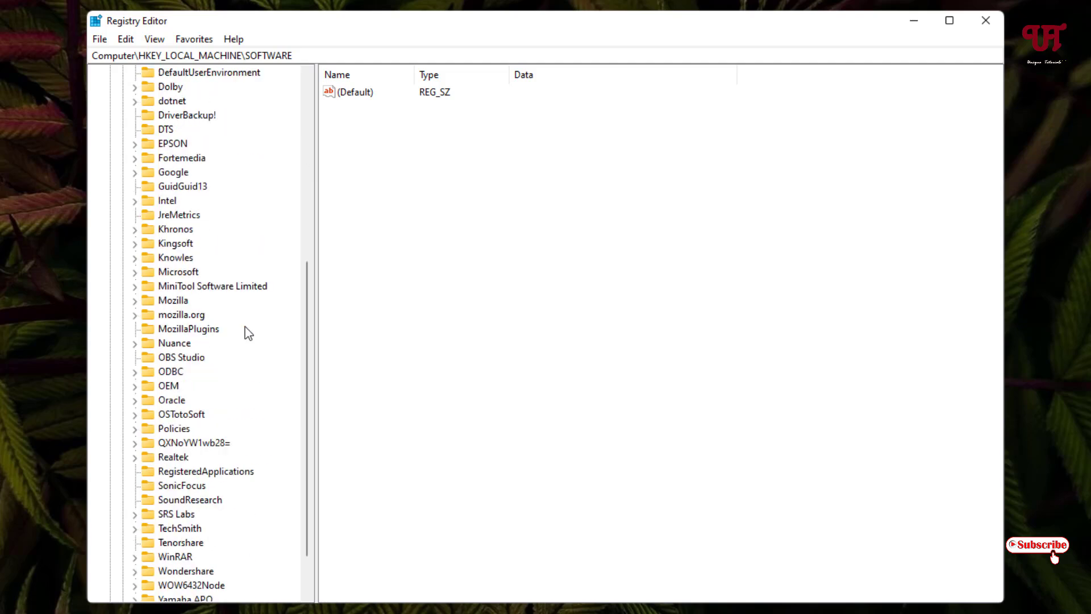
{"action": "left_click", "coordinate": [170, 433]}
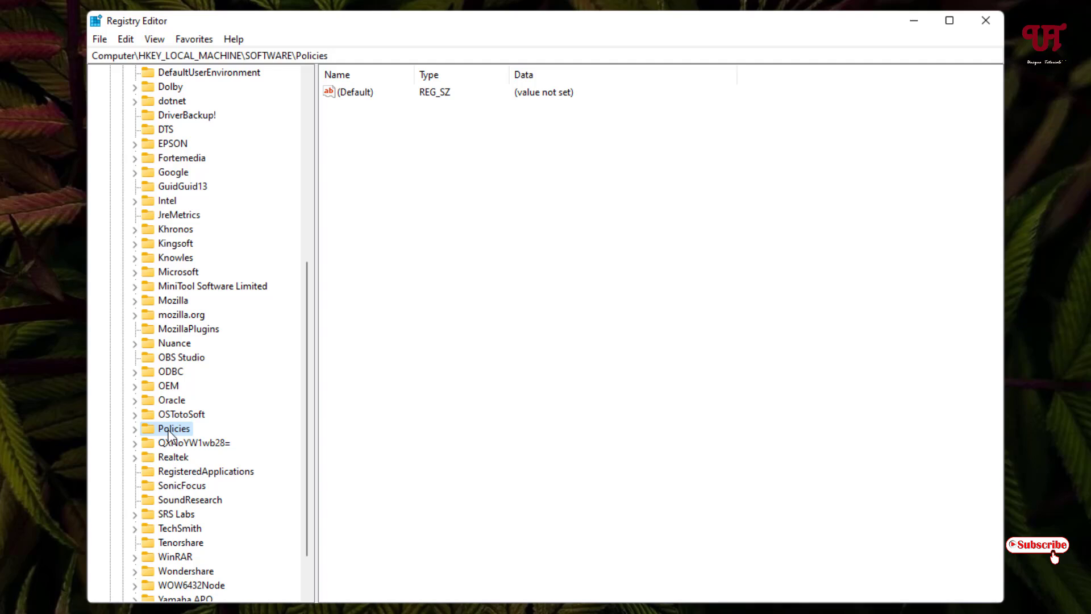
{"action": "left_click", "coordinate": [134, 429]}
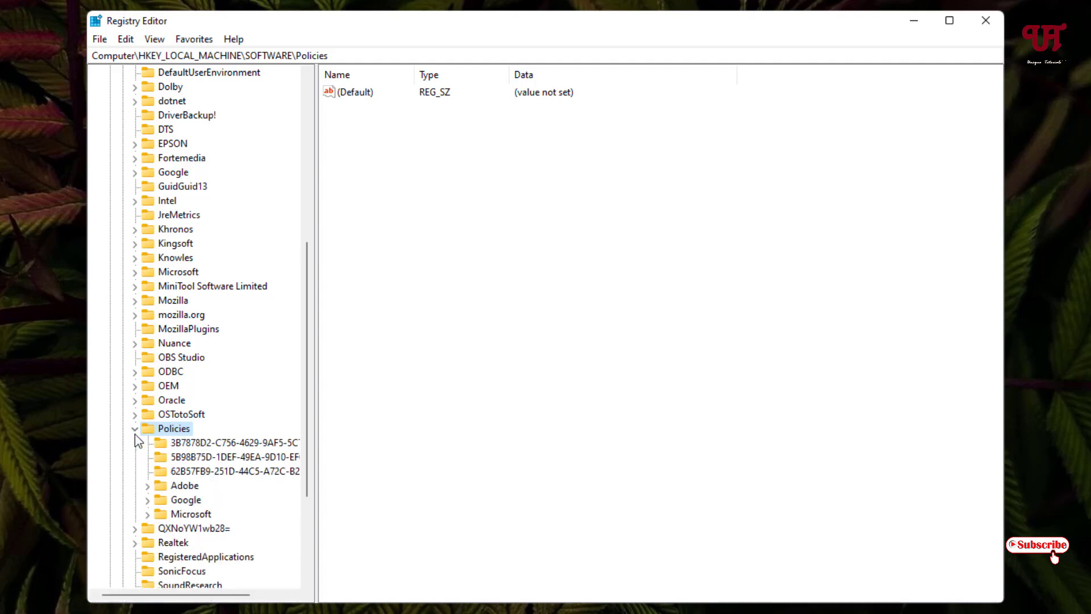
{"action": "left_click", "coordinate": [186, 501]}
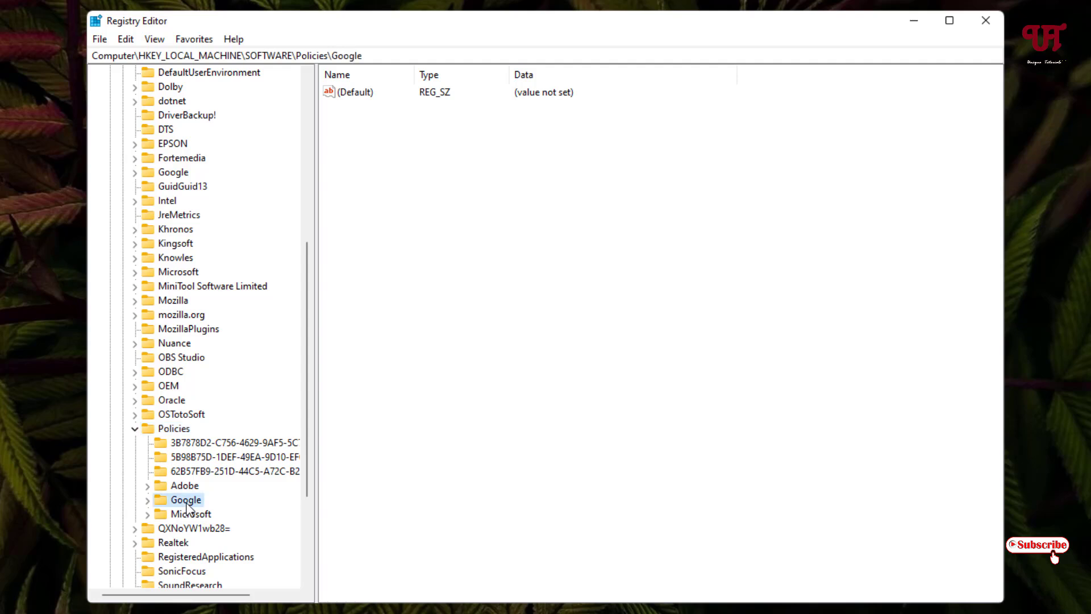
{"action": "left_click", "coordinate": [148, 500]}
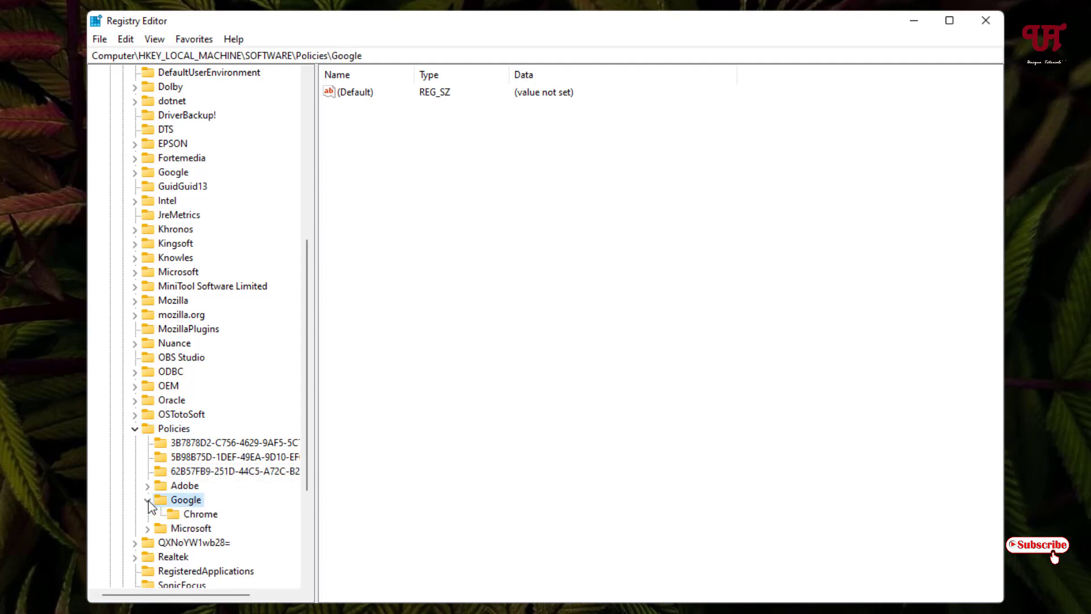
{"action": "left_click", "coordinate": [210, 515]}
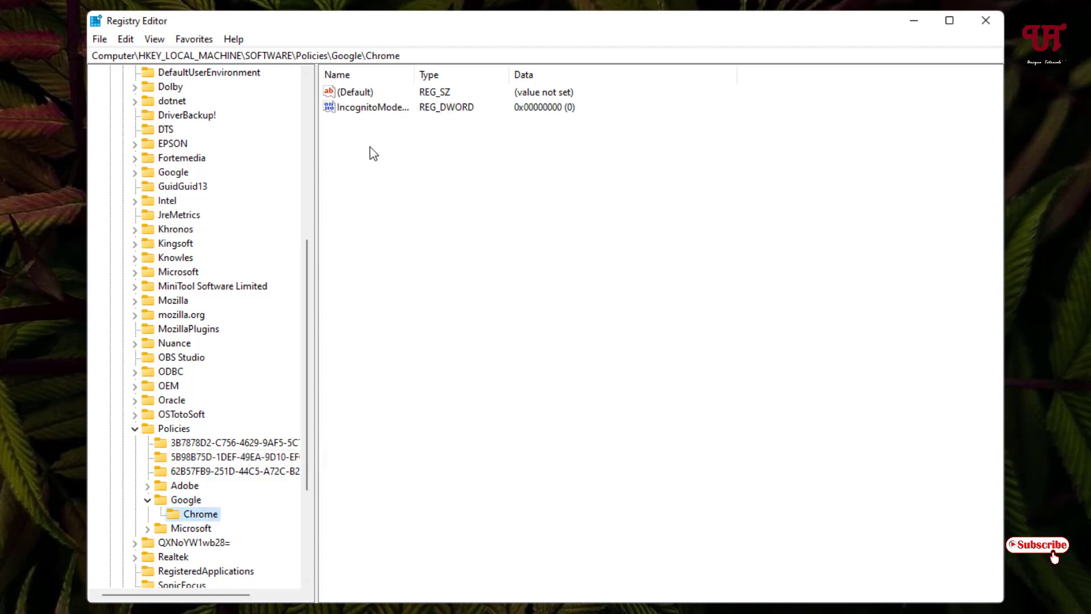
Step: Delete the IncognitoModeAvailability value from the Chrome policy key
{"action": "left_click", "coordinate": [373, 112]}
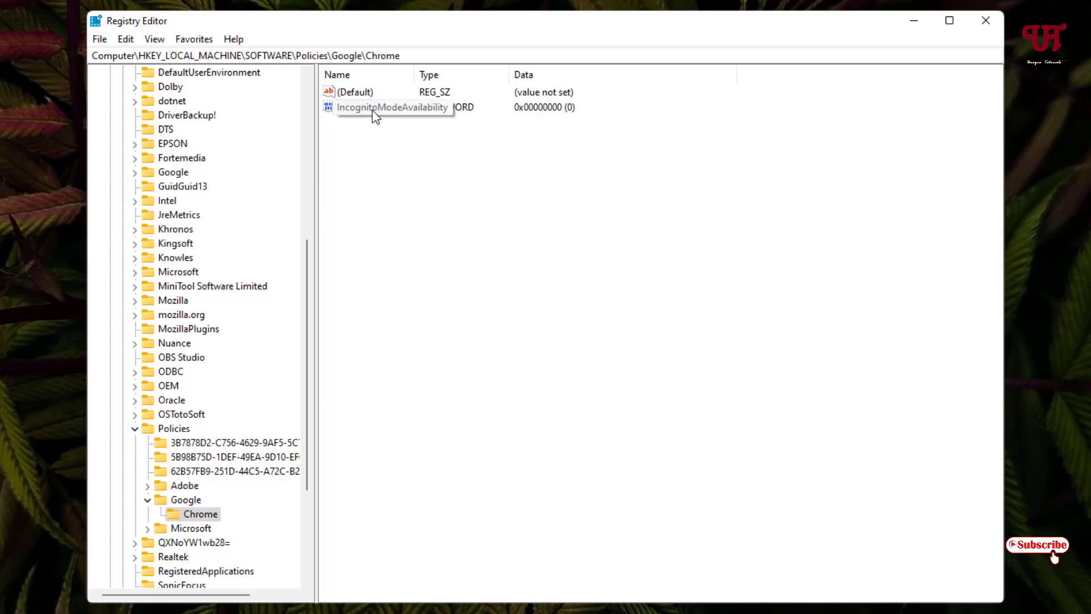
{"action": "right_click", "coordinate": [373, 111]}
{"action": "left_click", "coordinate": [397, 162]}
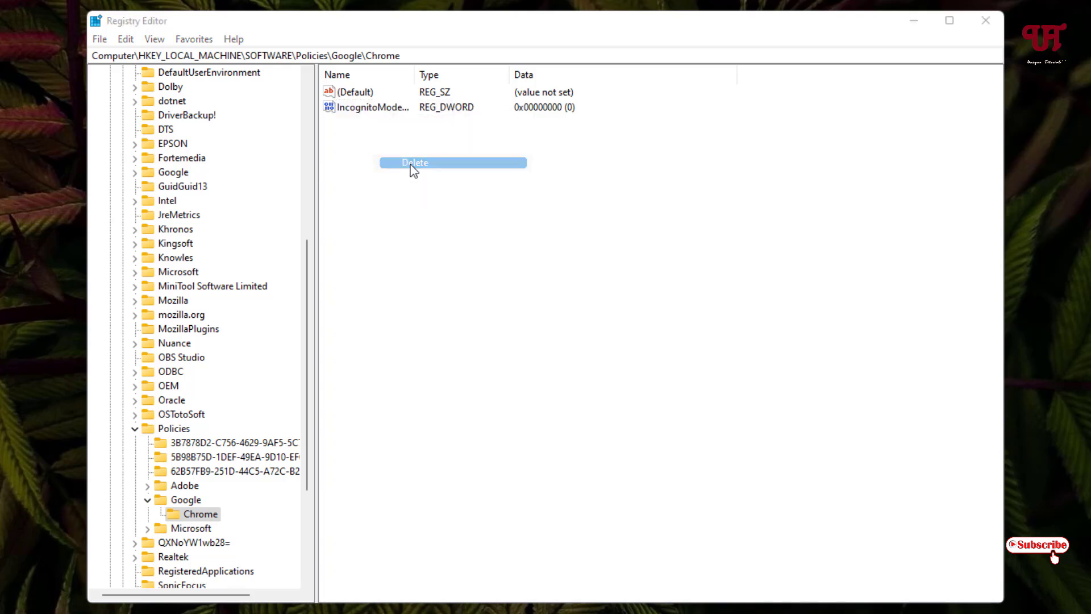
{"action": "left_click", "coordinate": [610, 322]}
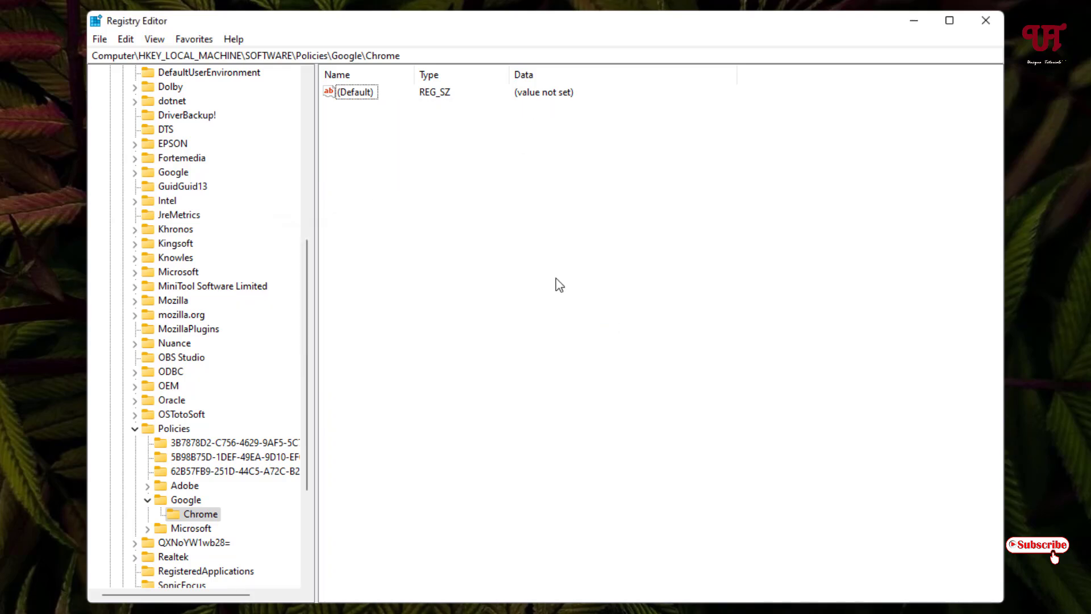
Step: Delete the HubsSidebar DWORD value from the Policies\Microsoft\Edge key and close the Registry Editor
{"action": "left_click", "coordinate": [192, 529]}
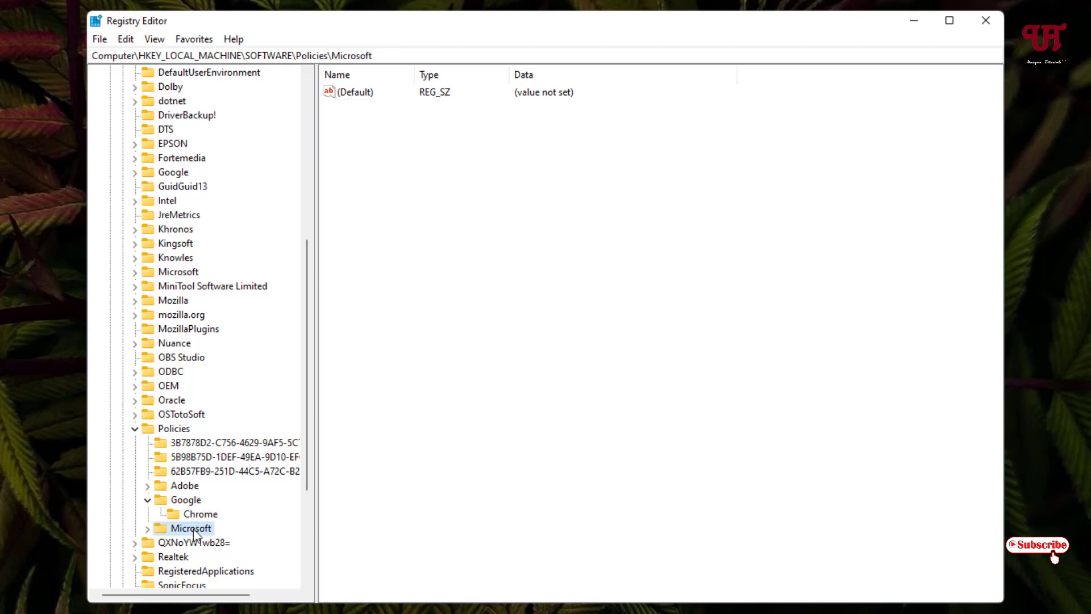
{"action": "left_click", "coordinate": [148, 529]}
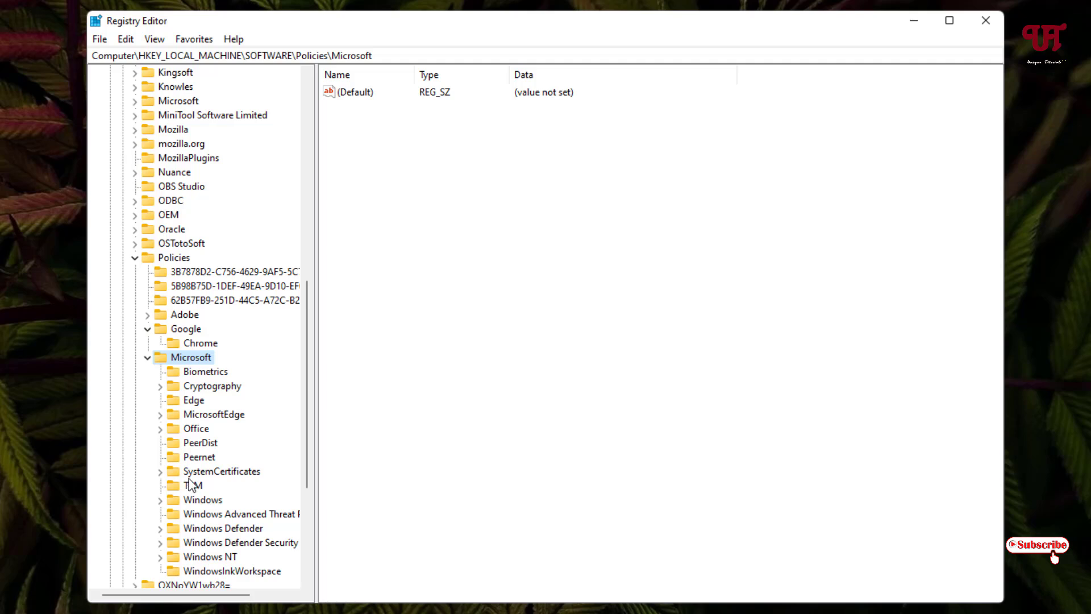
{"action": "left_click", "coordinate": [193, 401]}
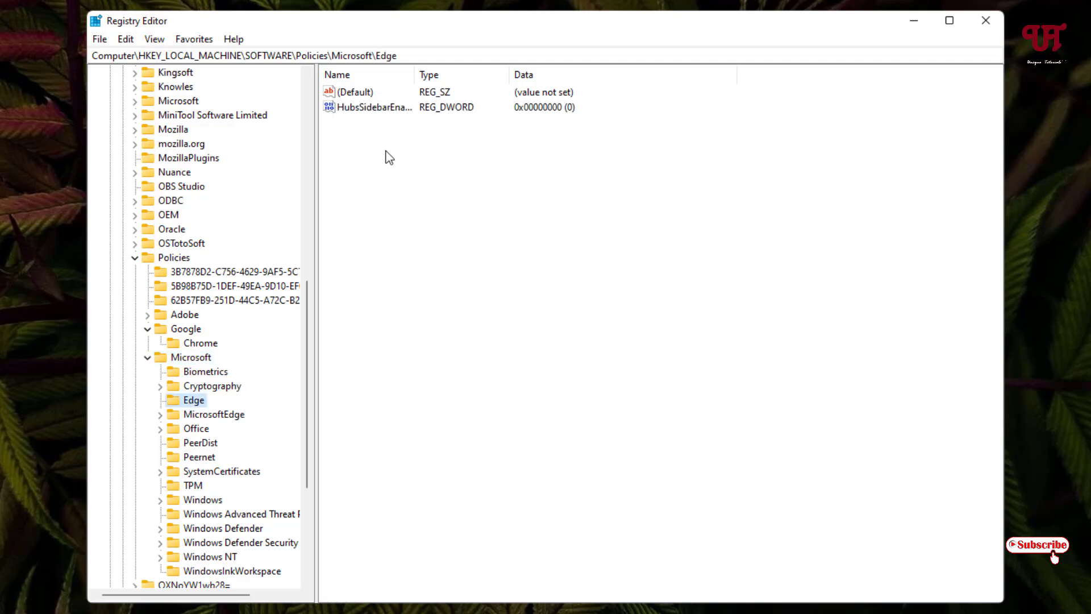
{"action": "left_click", "coordinate": [363, 113]}
{"action": "right_click", "coordinate": [364, 114]}
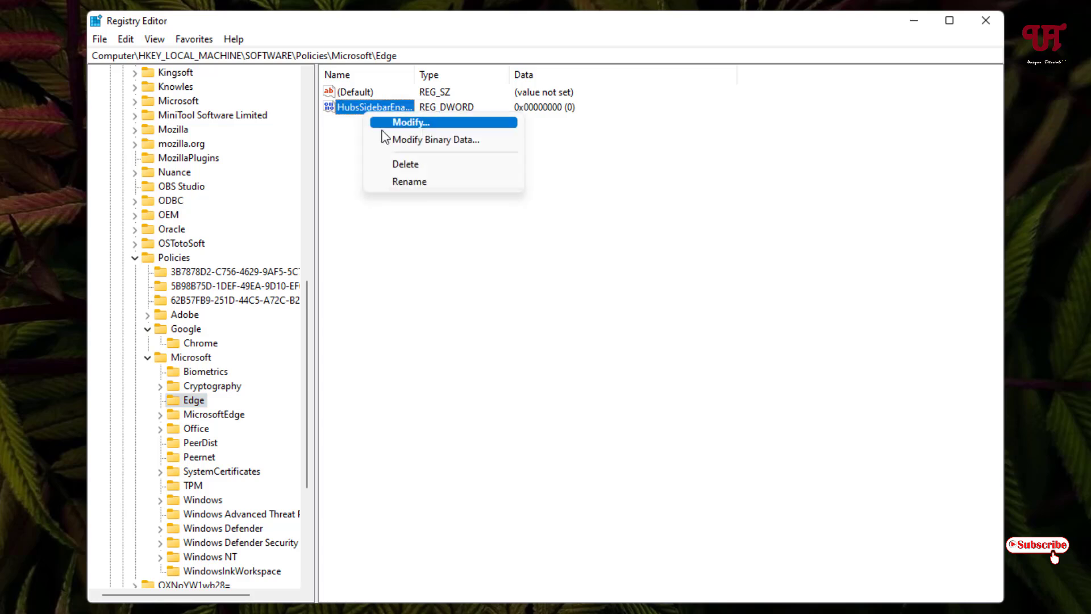
{"action": "left_click", "coordinate": [405, 164]}
{"action": "left_click", "coordinate": [612, 318]}
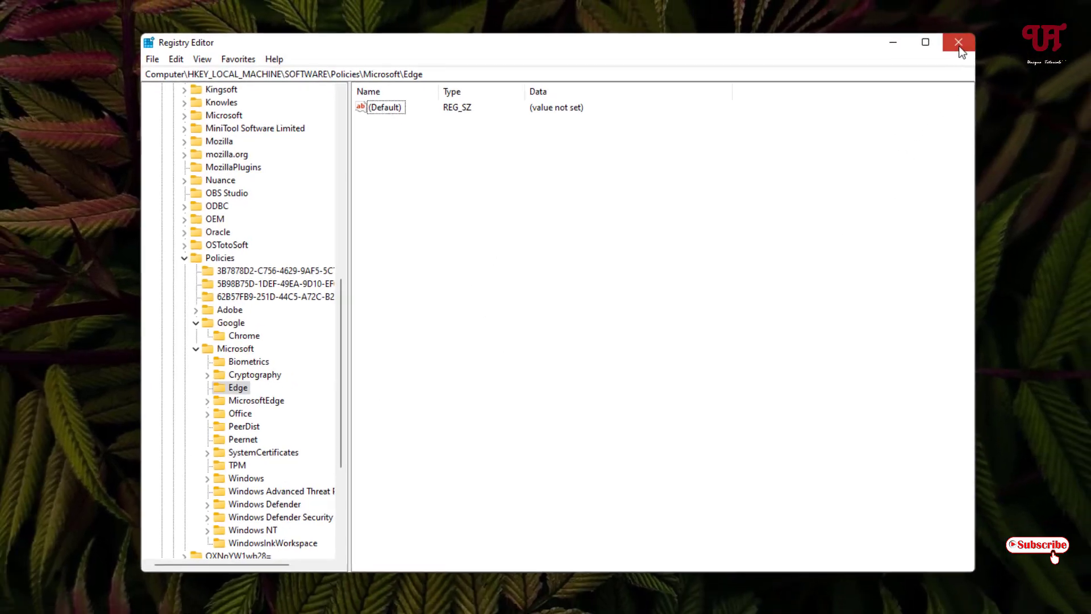
{"action": "left_click", "coordinate": [959, 46]}
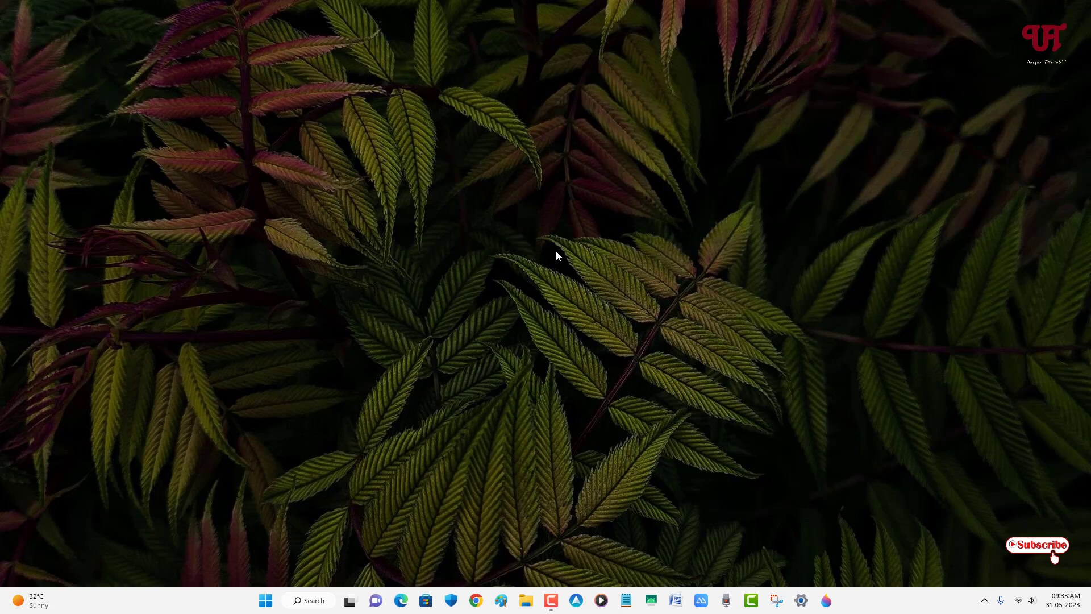
Step: Restart the Windows Explorer process from Task Manager, then close Task Manager
{"action": "key", "text": "ctrl+shift+Escape"}
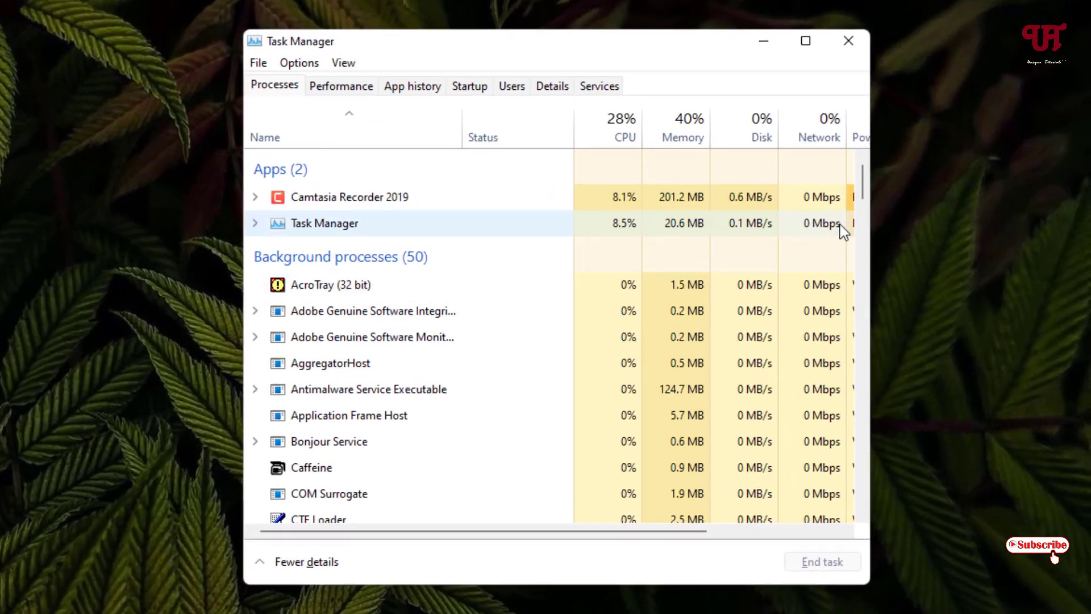
{"action": "scroll", "coordinate": [657, 328], "scroll_direction": "down", "scroll_amount": 20}
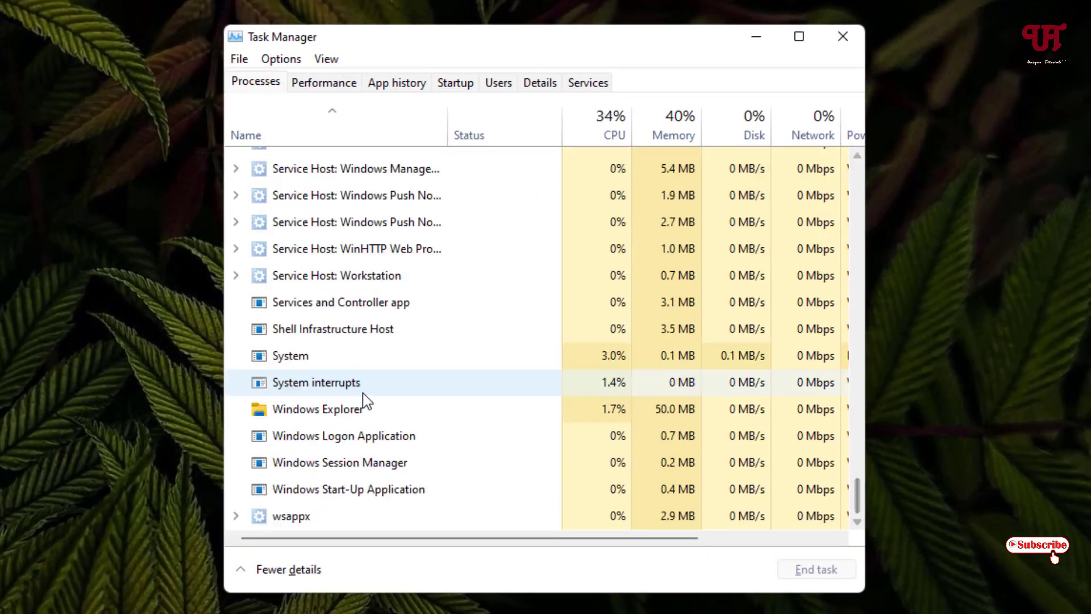
{"action": "left_click", "coordinate": [328, 410]}
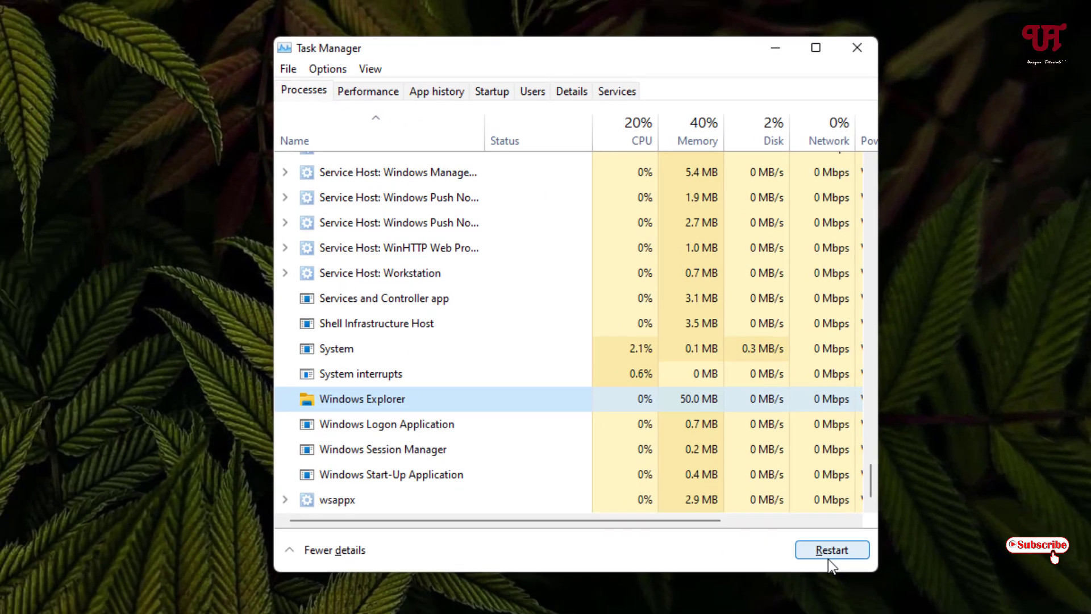
{"action": "left_click", "coordinate": [828, 558]}
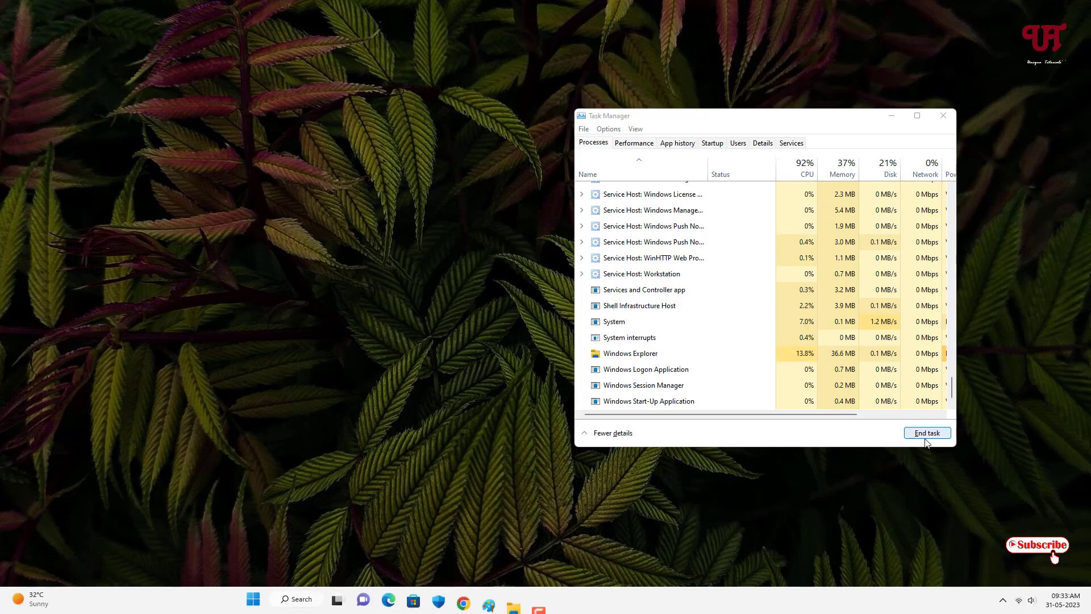
{"action": "left_click", "coordinate": [943, 116]}
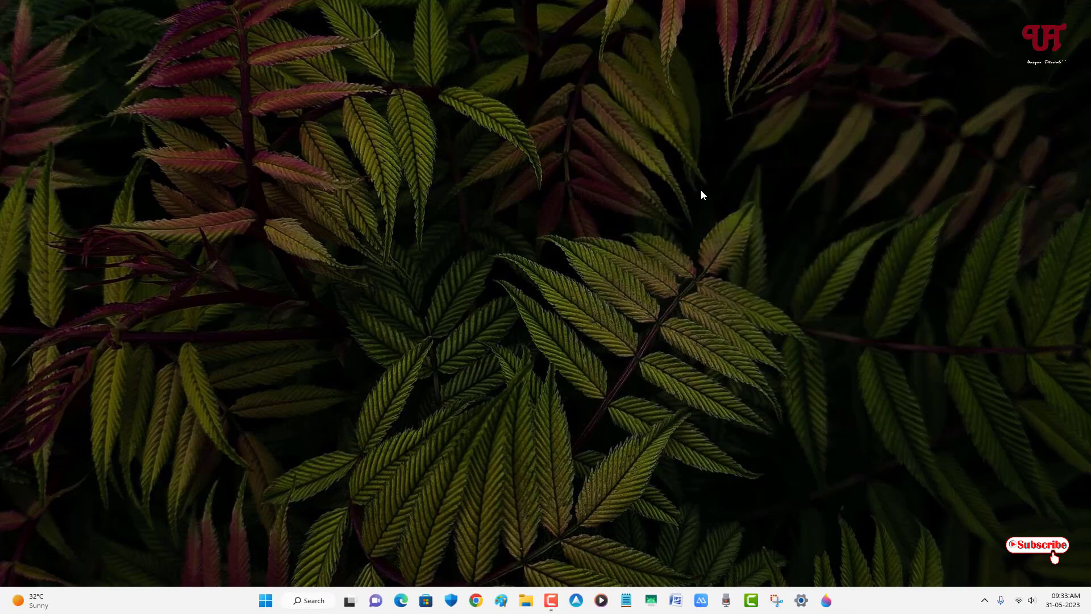